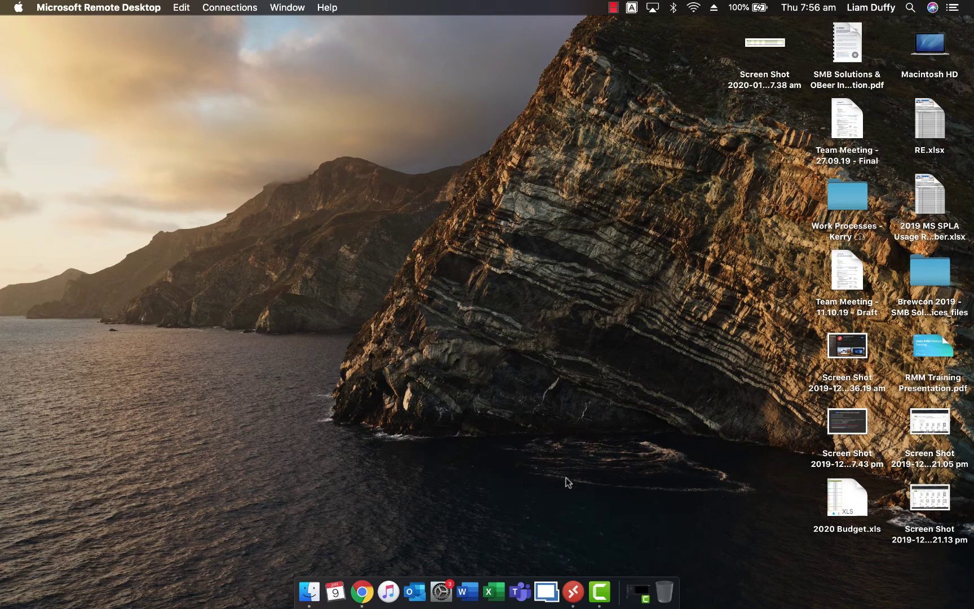
Switch to Microsoft Remote Desktop and open its preferences
{"action": "left_click", "coordinate": [578, 592]}
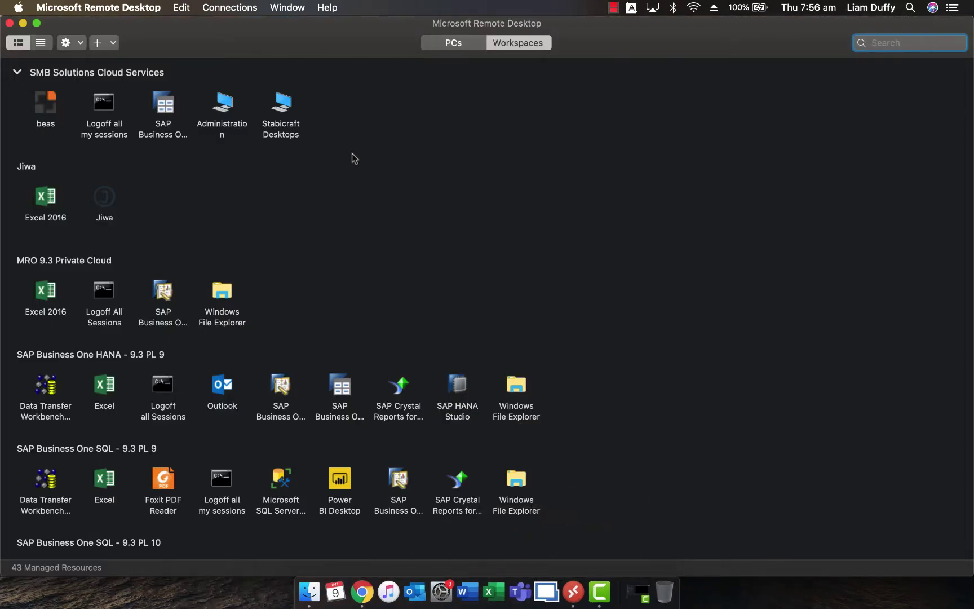
{"action": "left_click", "coordinate": [81, 43]}
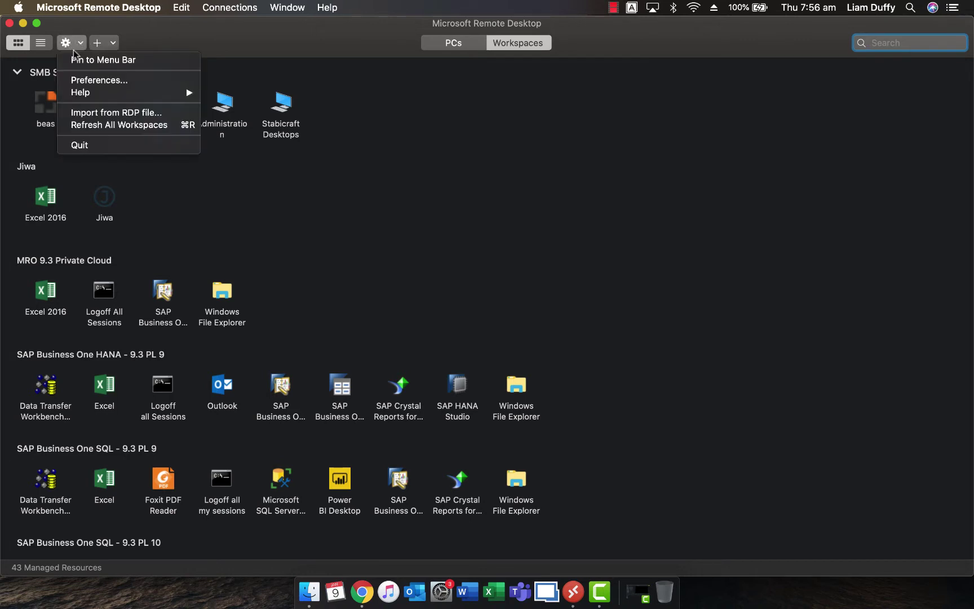
{"action": "mouse_move", "coordinate": [83, 100]}
{"action": "left_click", "coordinate": [94, 80]}
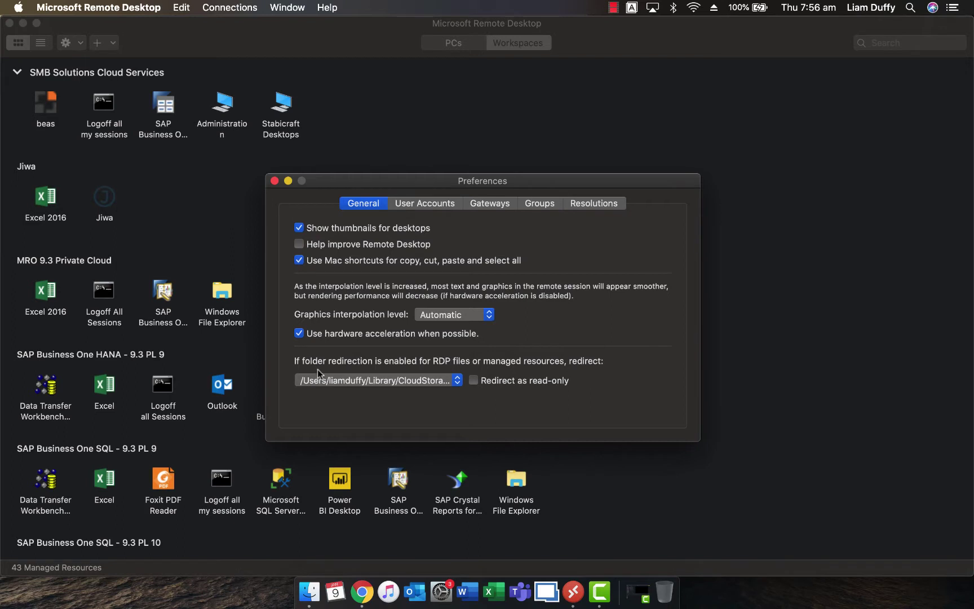
Set folder redirection to the Desktop folder in iCloud Drive and close the preferences
{"action": "left_click", "coordinate": [458, 383]}
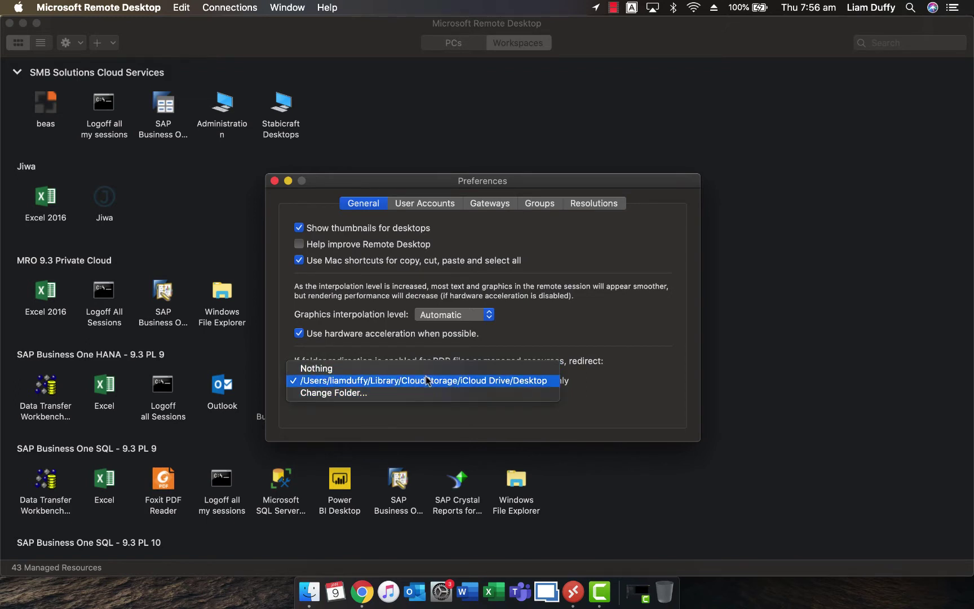
{"action": "left_click", "coordinate": [382, 392]}
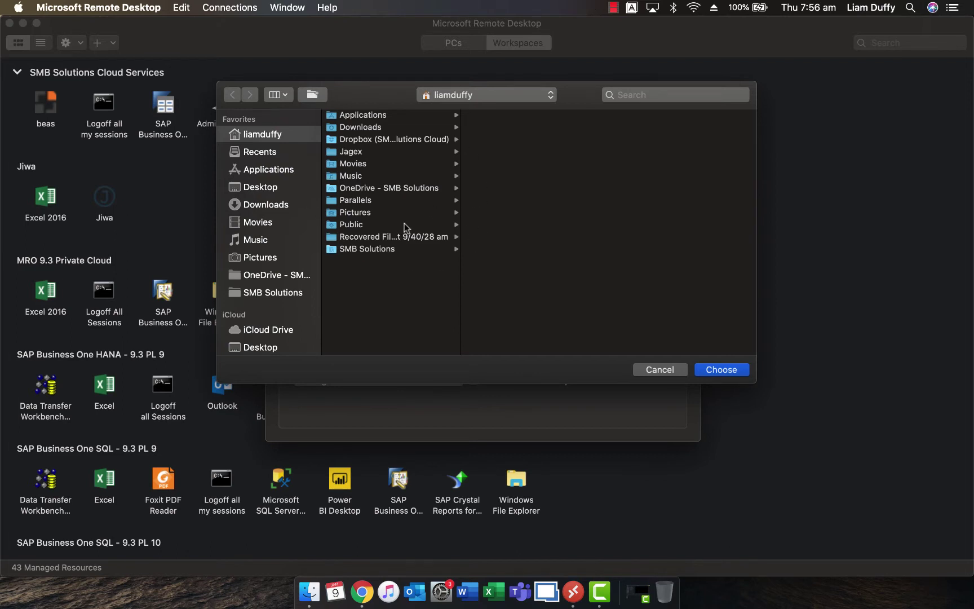
{"action": "scroll", "coordinate": [284, 293], "scroll_direction": "down", "scroll_amount": 3}
{"action": "scroll", "coordinate": [284, 294], "scroll_direction": "down", "scroll_amount": 1}
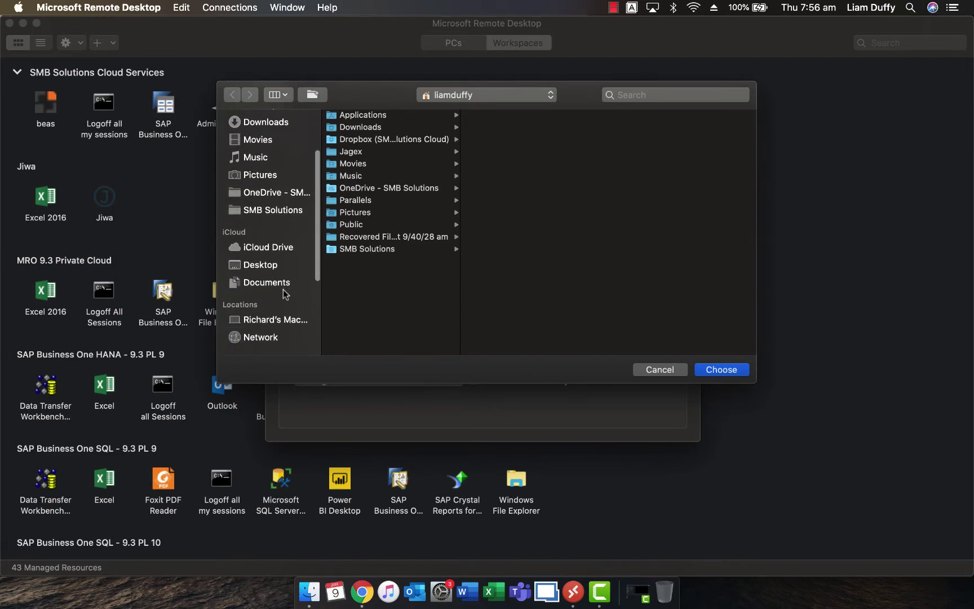
{"action": "left_click", "coordinate": [265, 247]}
{"action": "left_click", "coordinate": [381, 119]}
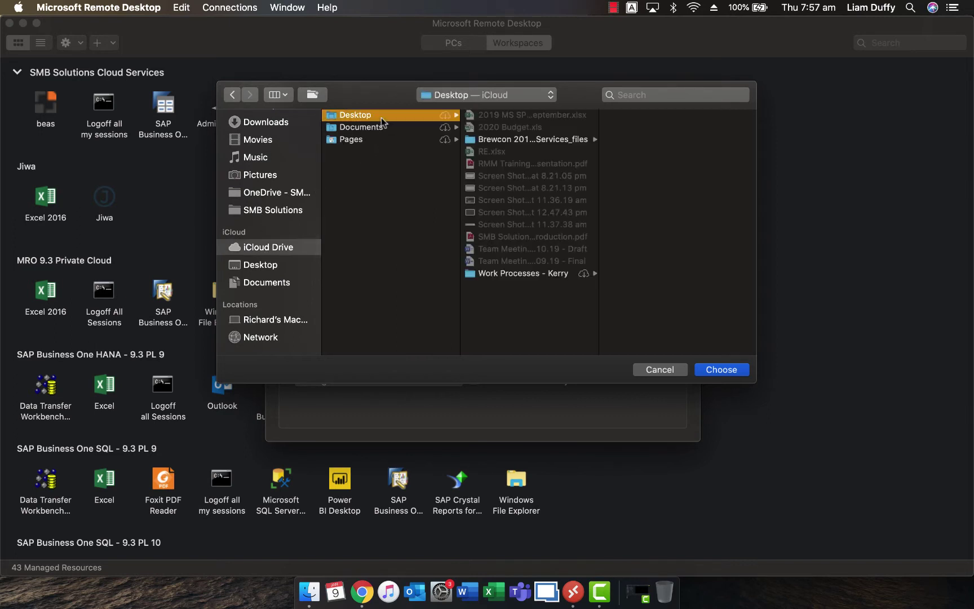
{"action": "left_click", "coordinate": [712, 367]}
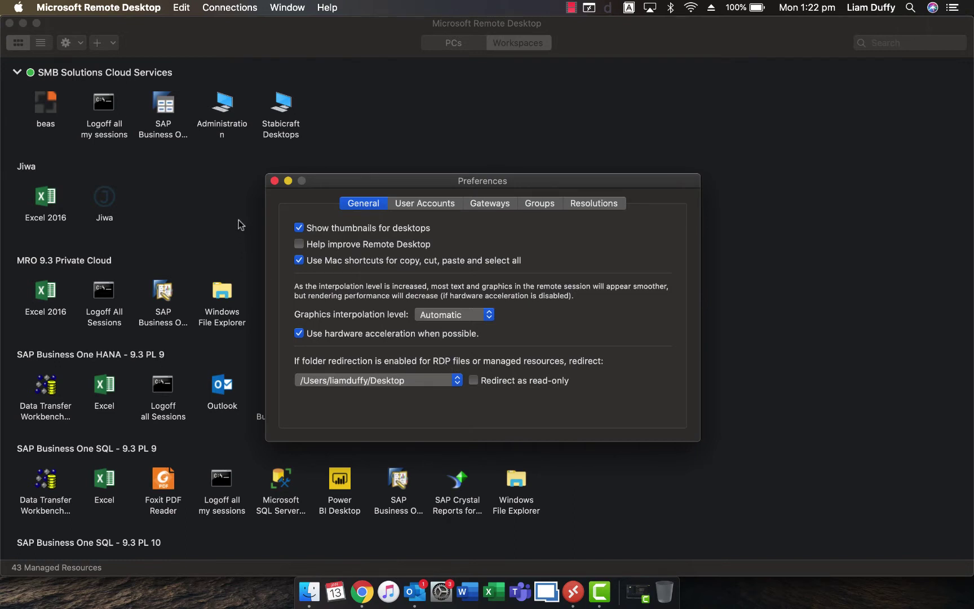
{"action": "key", "text": "super+w"}
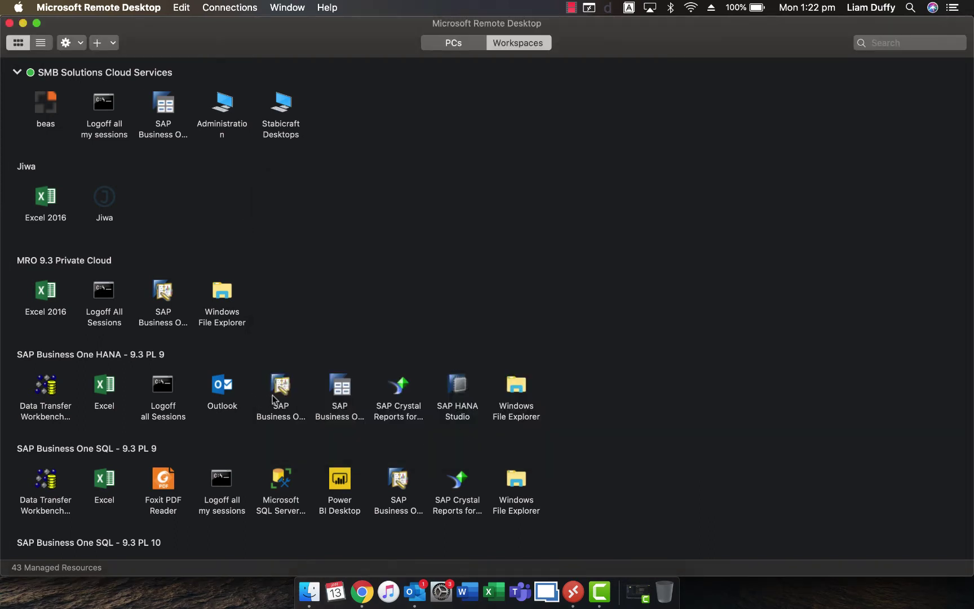
Switch to the running SAP Business One 9.3 remote session
{"action": "left_click", "coordinate": [282, 386]}
{"action": "right_click", "coordinate": [570, 557]}
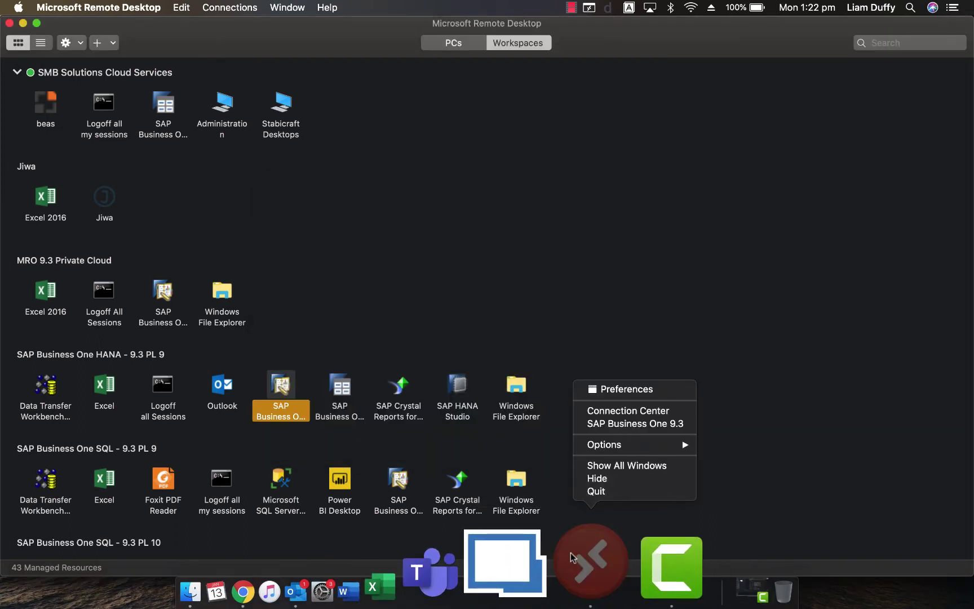
{"action": "left_click", "coordinate": [629, 425]}
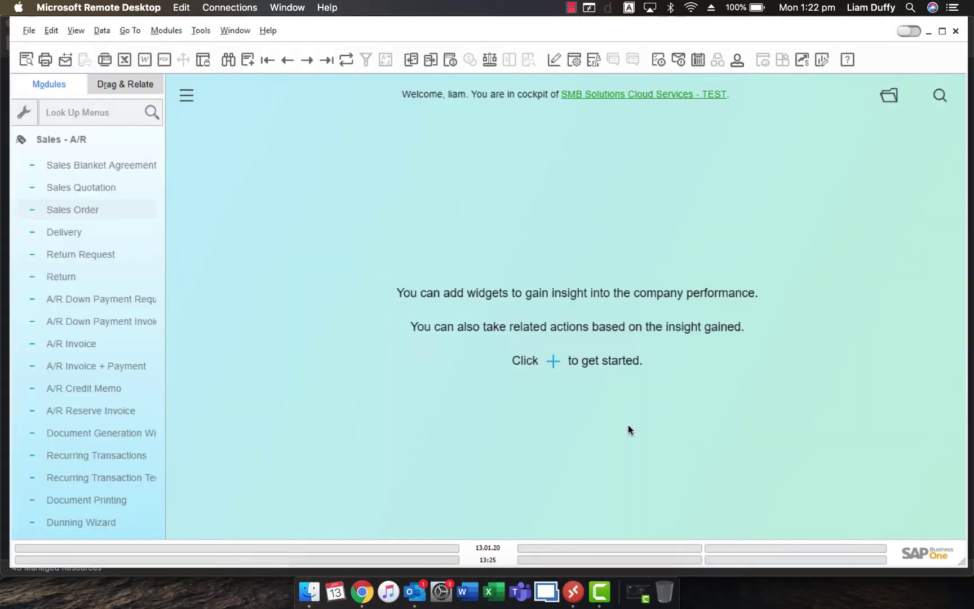
Open the Sales Order form from the Sales - A/R module and bring up sales order 1
{"action": "left_click", "coordinate": [92, 141]}
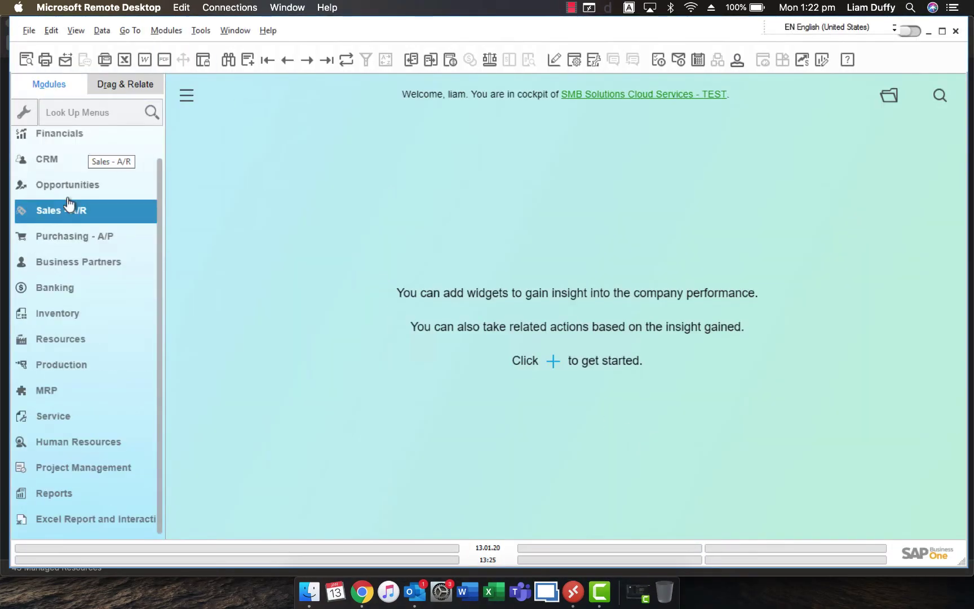
{"action": "scroll", "coordinate": [65, 204], "scroll_direction": "up", "scroll_amount": 1}
{"action": "left_click", "coordinate": [69, 241]}
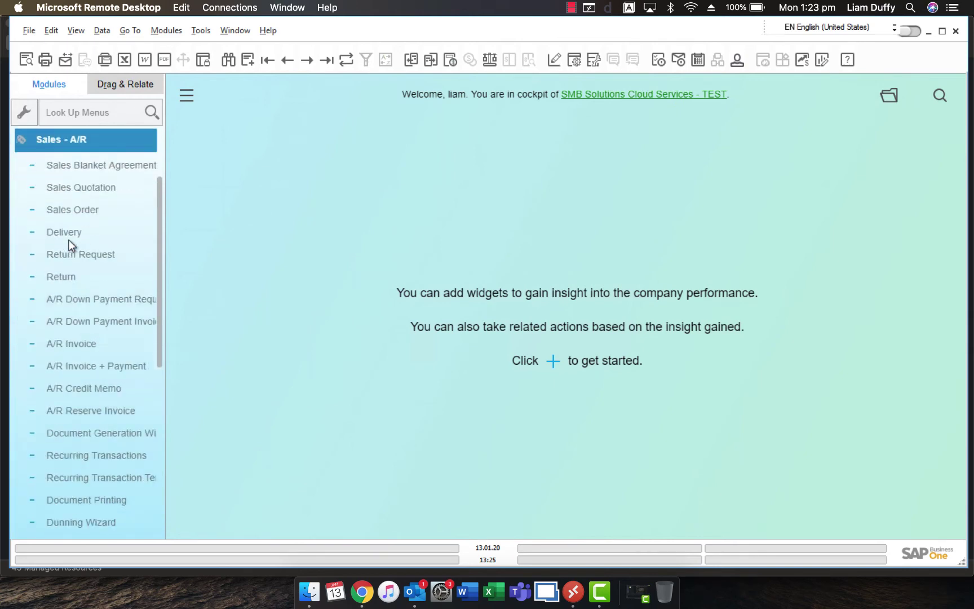
{"action": "left_click", "coordinate": [92, 209]}
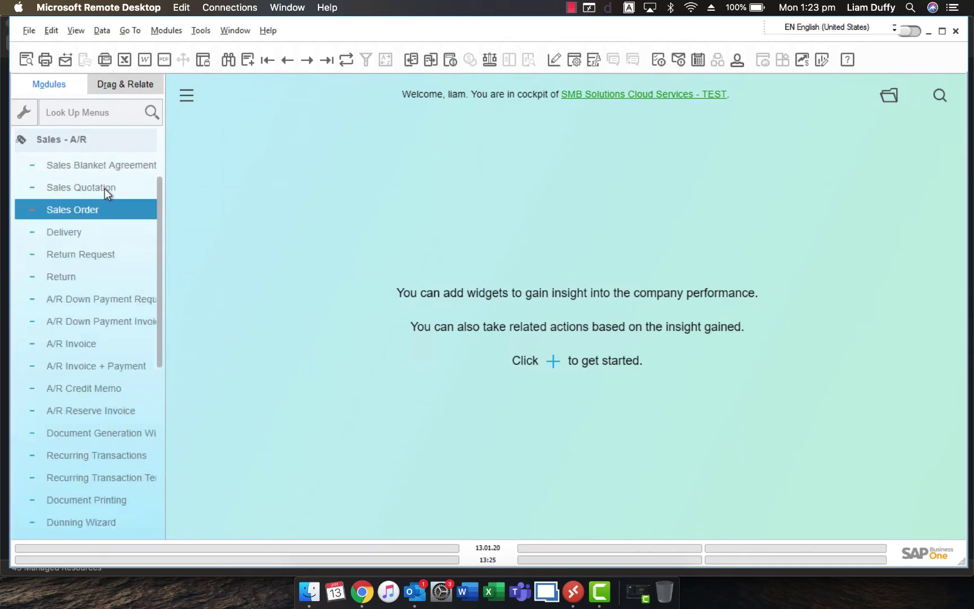
{"action": "left_click", "coordinate": [104, 187]}
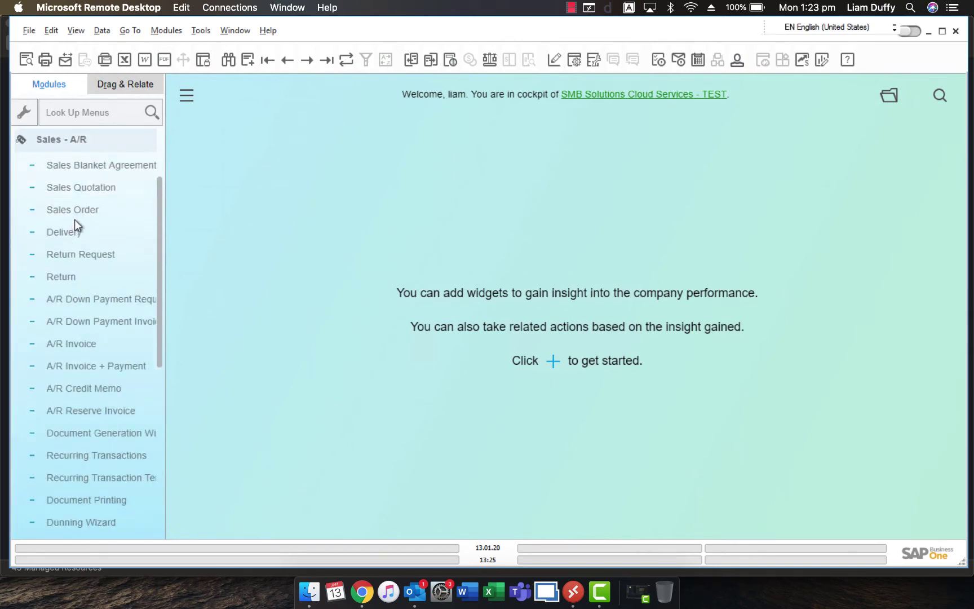
{"action": "left_click", "coordinate": [82, 214]}
{"action": "double_click", "coordinate": [83, 215]}
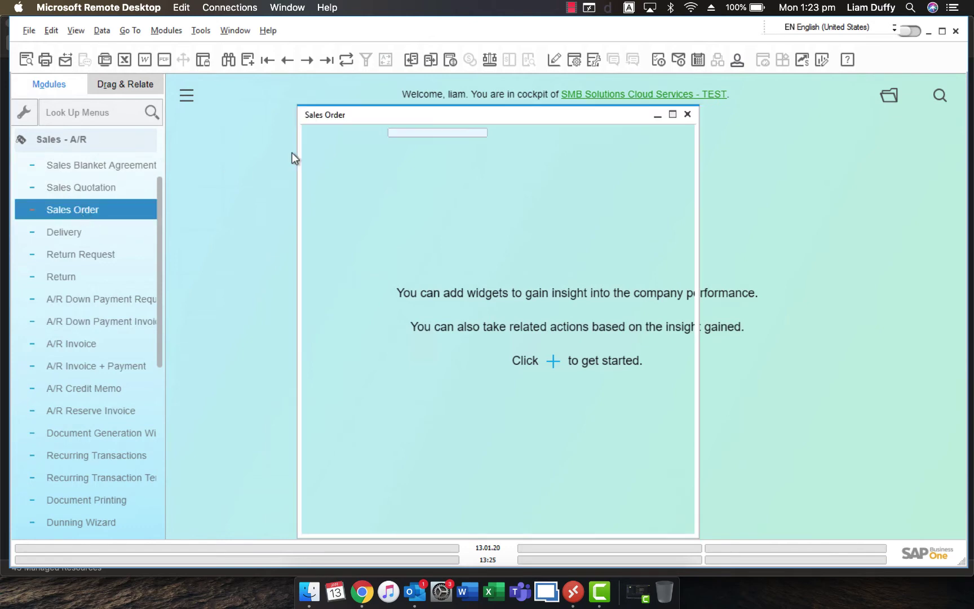
{"action": "left_click", "coordinate": [307, 60]}
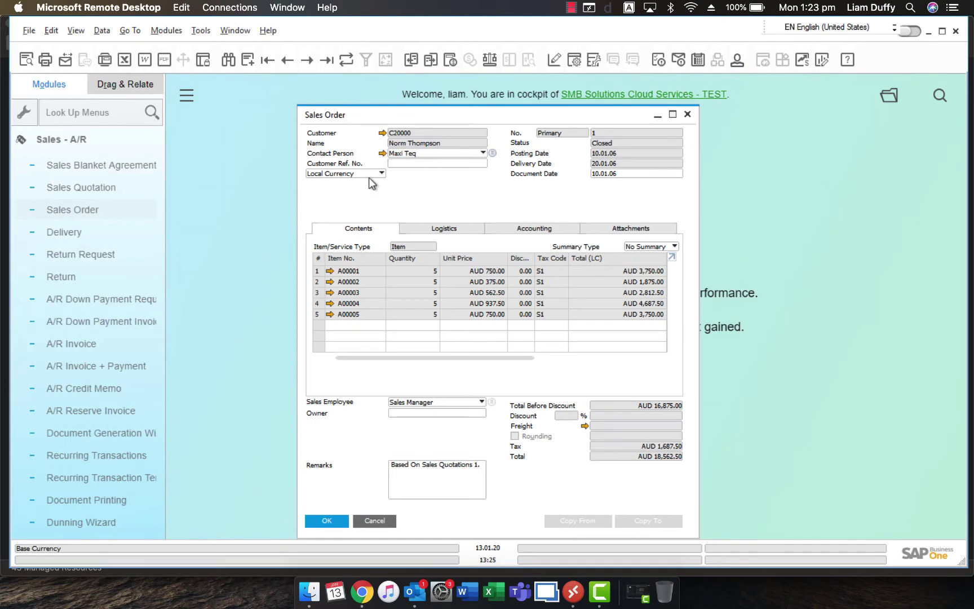
Export the sales order as a PDF, maximize the PDF viewer window and dismiss the Foxit welcome dialog
{"action": "left_click", "coordinate": [165, 60]}
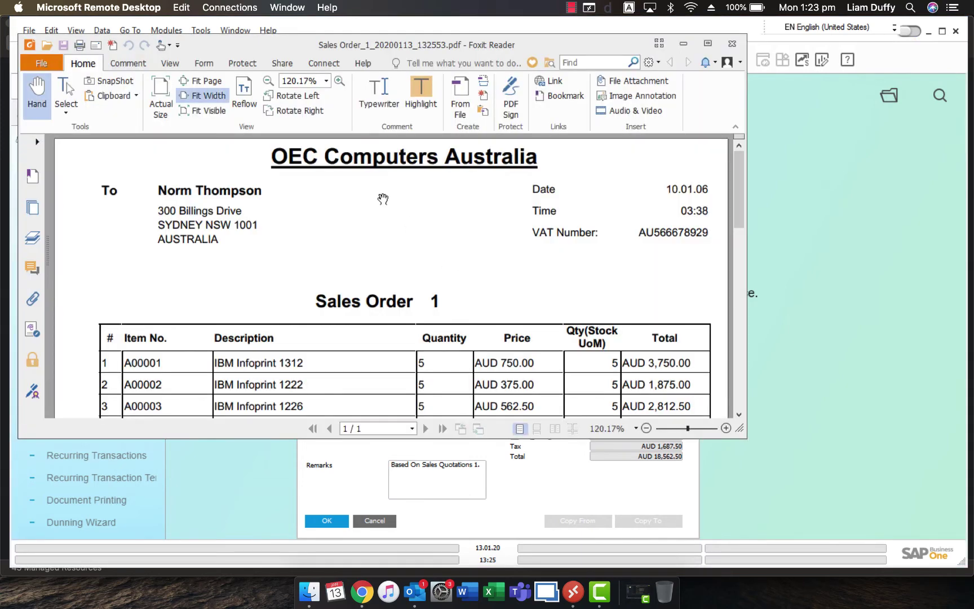
{"action": "left_click", "coordinate": [708, 45]}
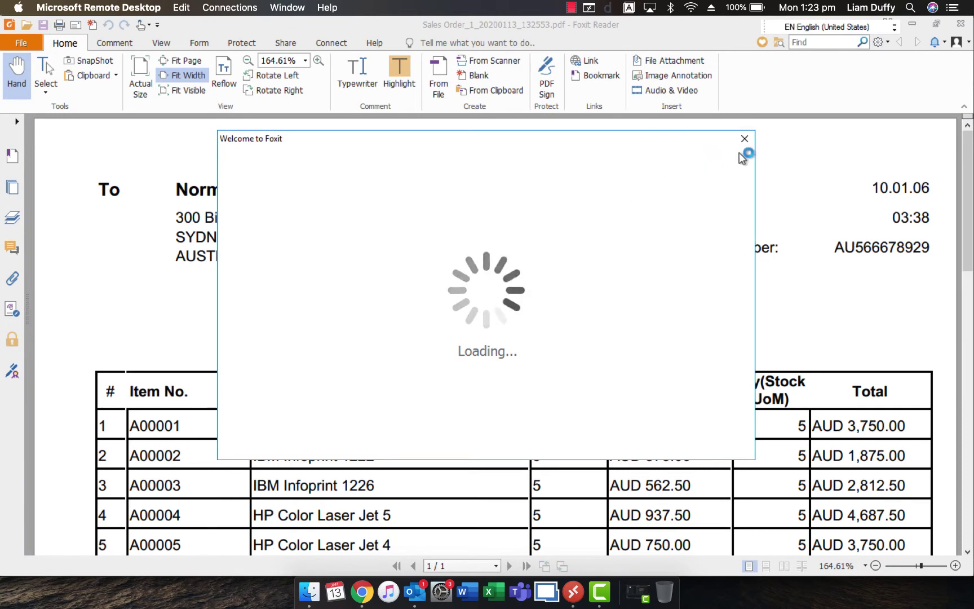
{"action": "left_click", "coordinate": [744, 138]}
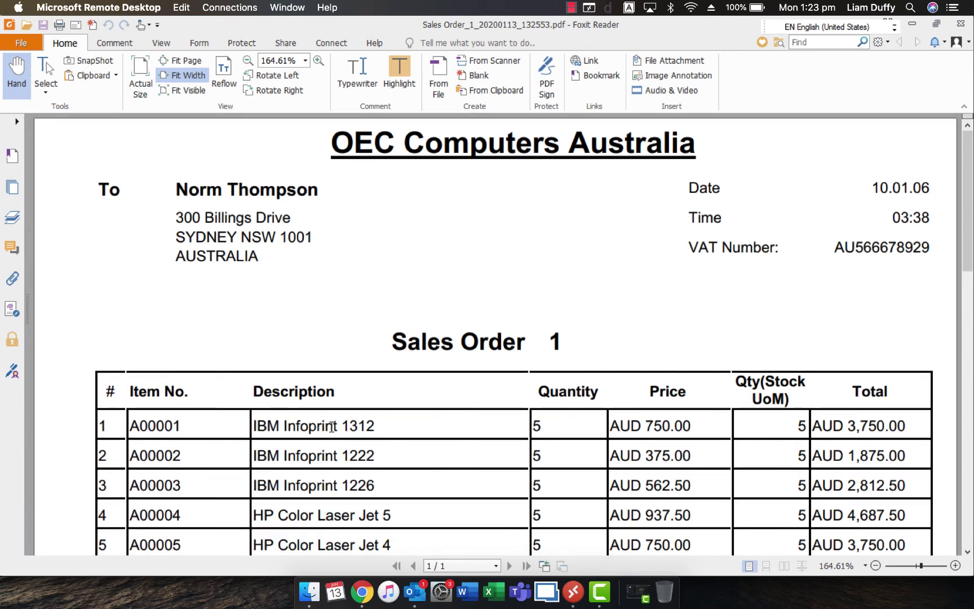
Start saving a copy of the PDF and browse through the network computer tsclient to the \\tsclient\Desktop folder
{"action": "left_click", "coordinate": [23, 44]}
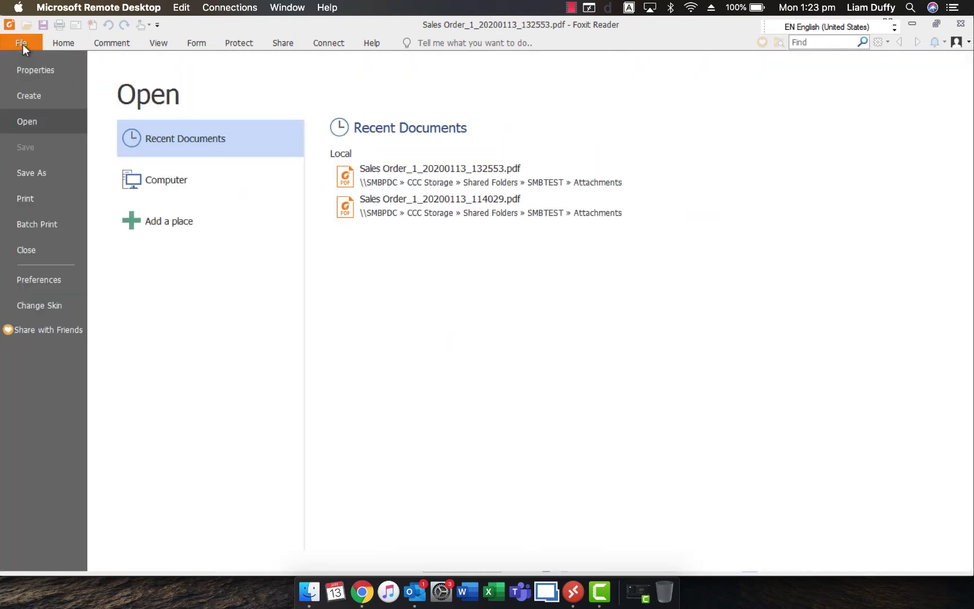
{"action": "left_click", "coordinate": [31, 169]}
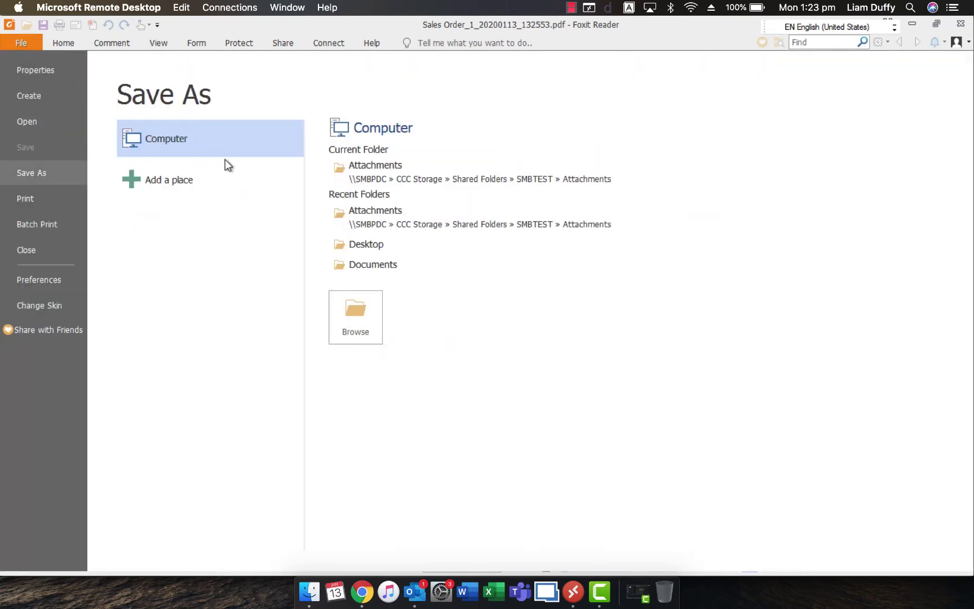
{"action": "left_click", "coordinate": [358, 317]}
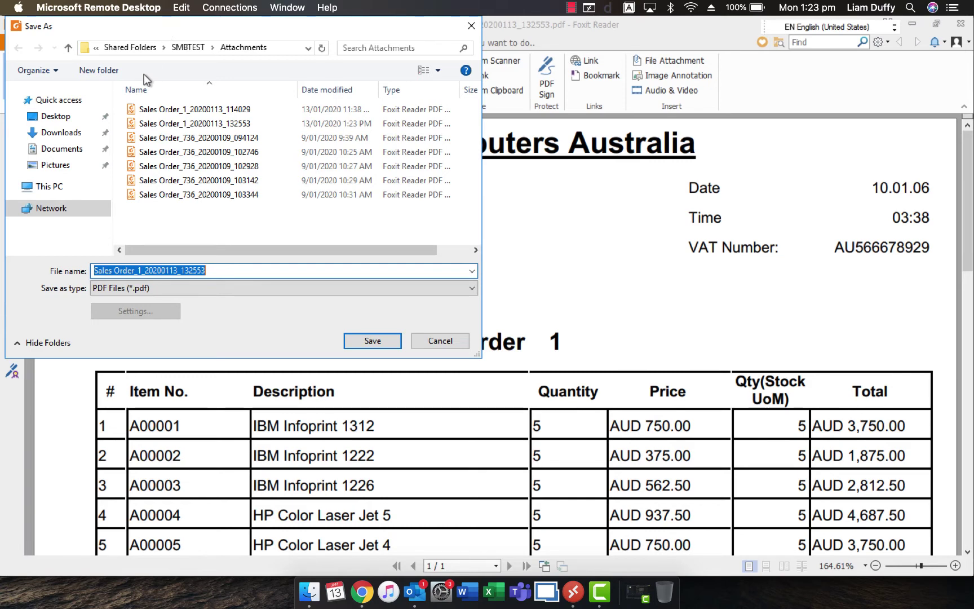
{"action": "left_click", "coordinate": [50, 210]}
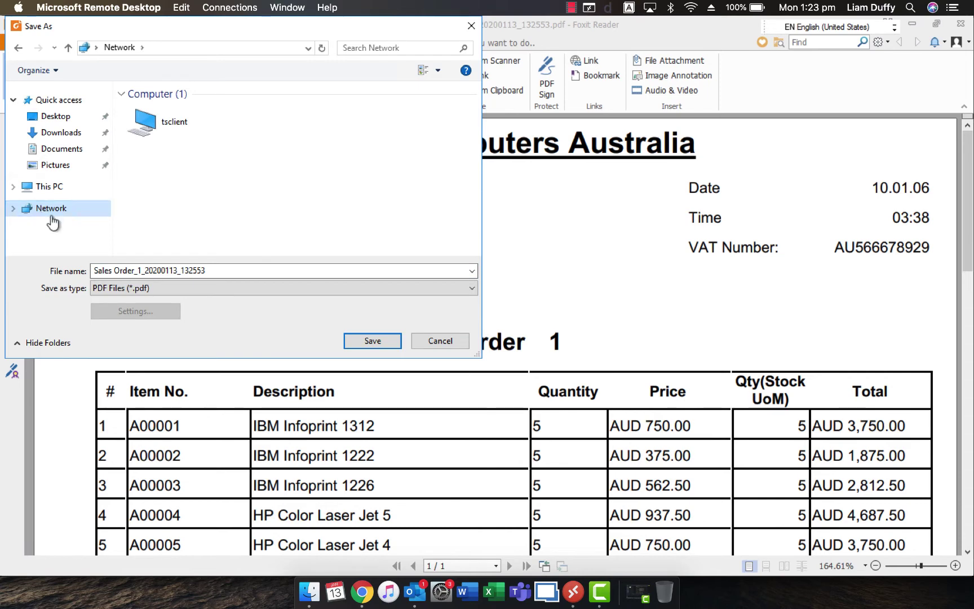
{"action": "left_click", "coordinate": [178, 127]}
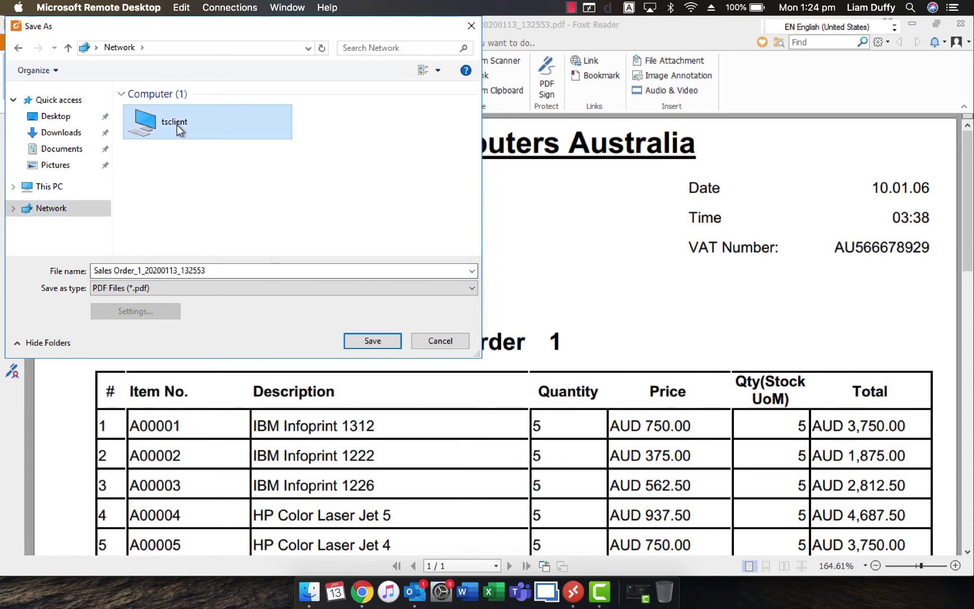
{"action": "double_click", "coordinate": [178, 129]}
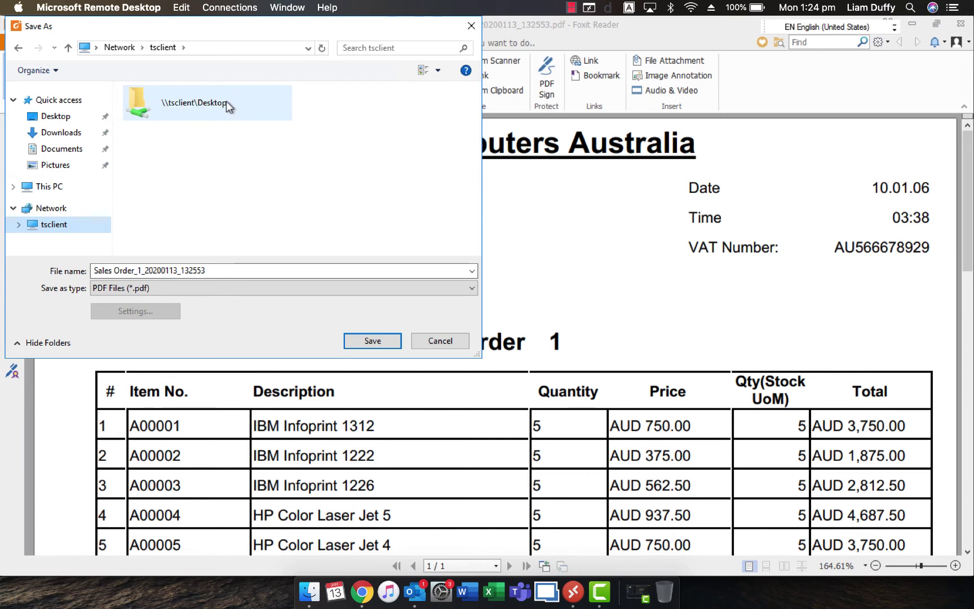
{"action": "double_click", "coordinate": [166, 107]}
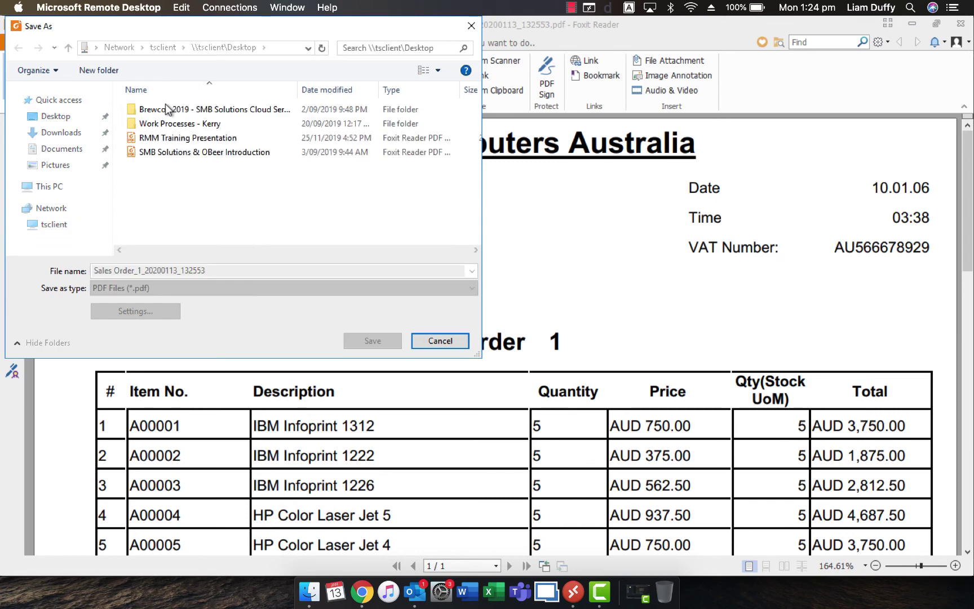
Name the PDF "Sales Order TEST" and save it in the redirected Desktop folder
{"action": "left_click", "coordinate": [223, 269]}
{"action": "key", "text": "BackSpace"}
{"action": "key", "text": "BackSpace"}
{"action": "key", "text": "BackSpace"}
{"action": "key", "text": "BackSpace"}
{"action": "key", "text": "BackSpace"}
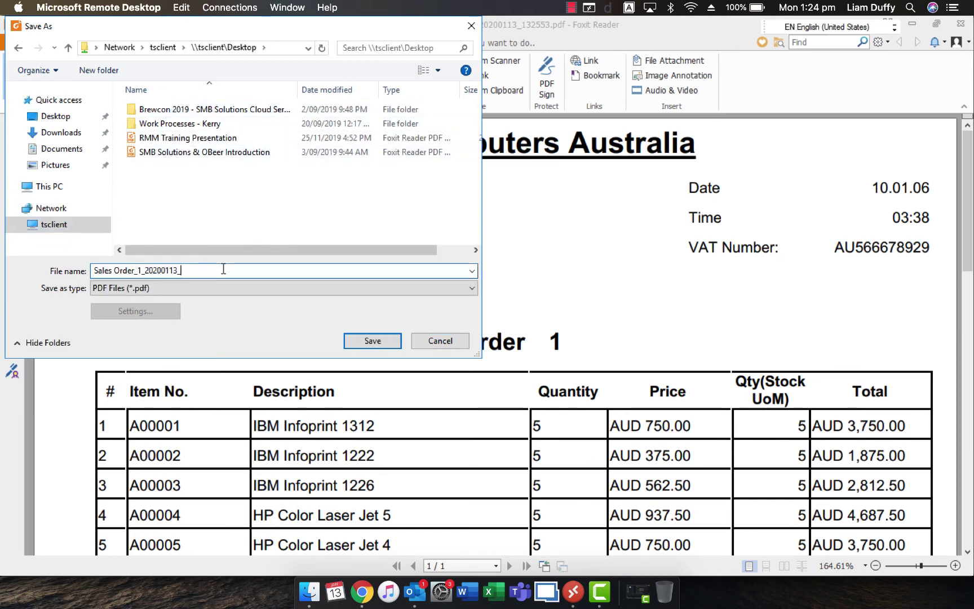
{"action": "key", "text": "BackSpace"}
{"action": "key", "text": "BackSpace"}
{"action": "key", "text": "BackSpace"}
{"action": "key", "text": "BackSpace"}
{"action": "key", "text": "BackSpace"}
{"action": "key", "text": "BackSpace"}
{"action": "key", "text": "BackSpace"}
{"action": "key", "text": "BackSpace"}
{"action": "key", "text": "BackSpace"}
{"action": "key", "text": "BackSpace"}
{"action": "key", "text": "BackSpace"}
{"action": "key", "text": "BackSpace"}
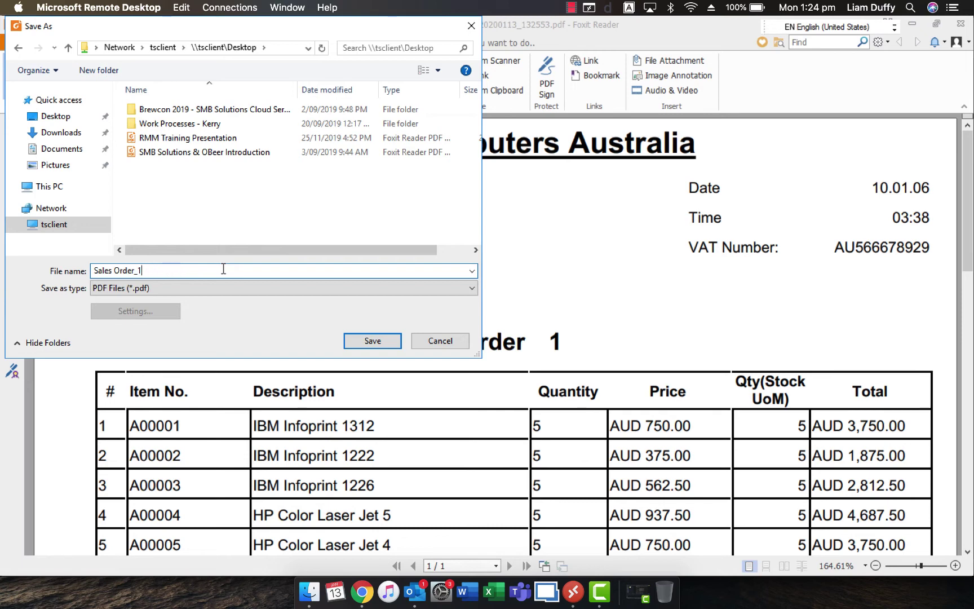
{"action": "type", "text": "TEST"}
{"action": "left_click", "coordinate": [347, 341]}
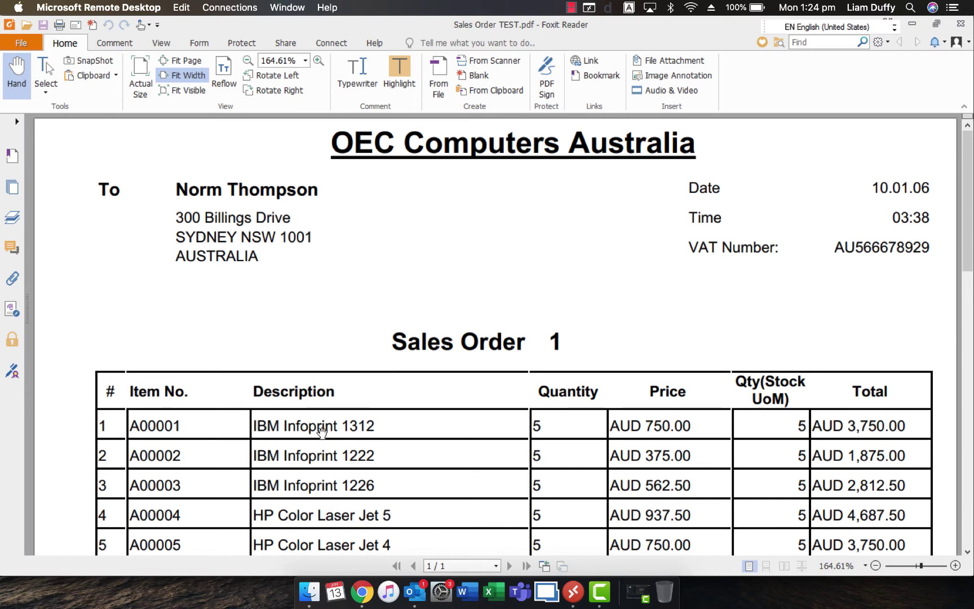
Switch to Finder, go to the iCloud Desktop folder and open Sales Order TEST.pdf
{"action": "left_click", "coordinate": [308, 592]}
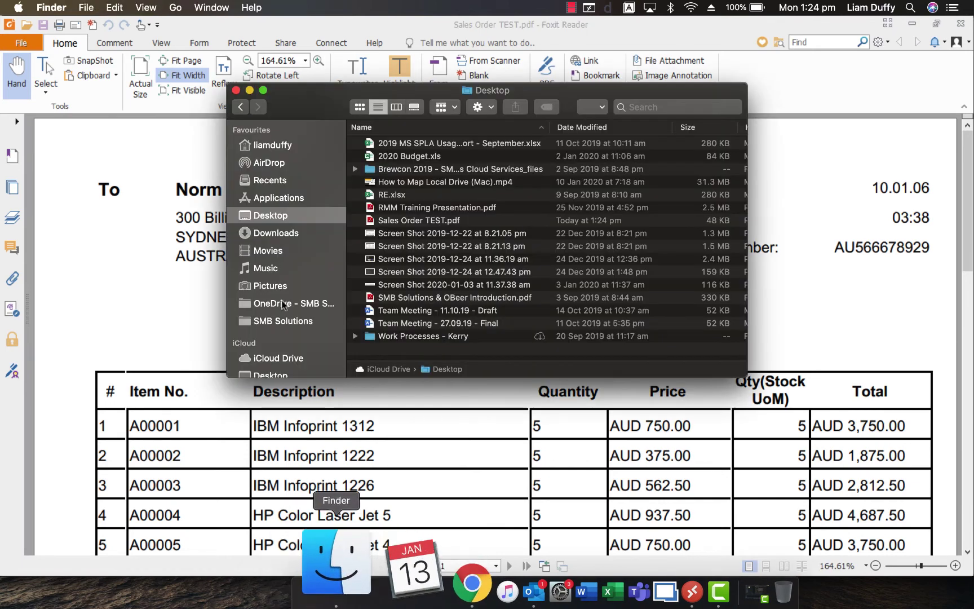
{"action": "scroll", "coordinate": [276, 282], "scroll_direction": "down", "scroll_amount": 3}
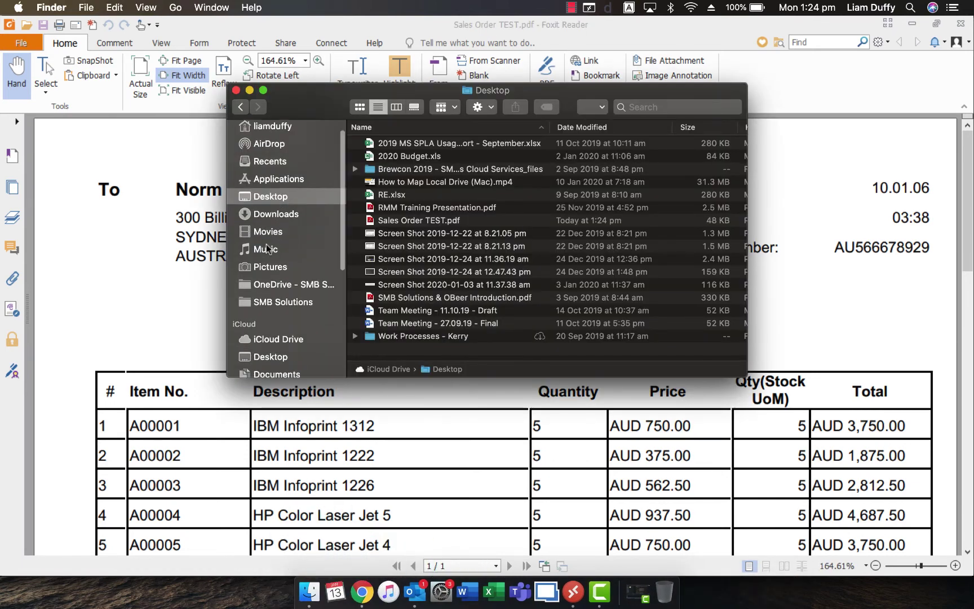
{"action": "left_click", "coordinate": [280, 342]}
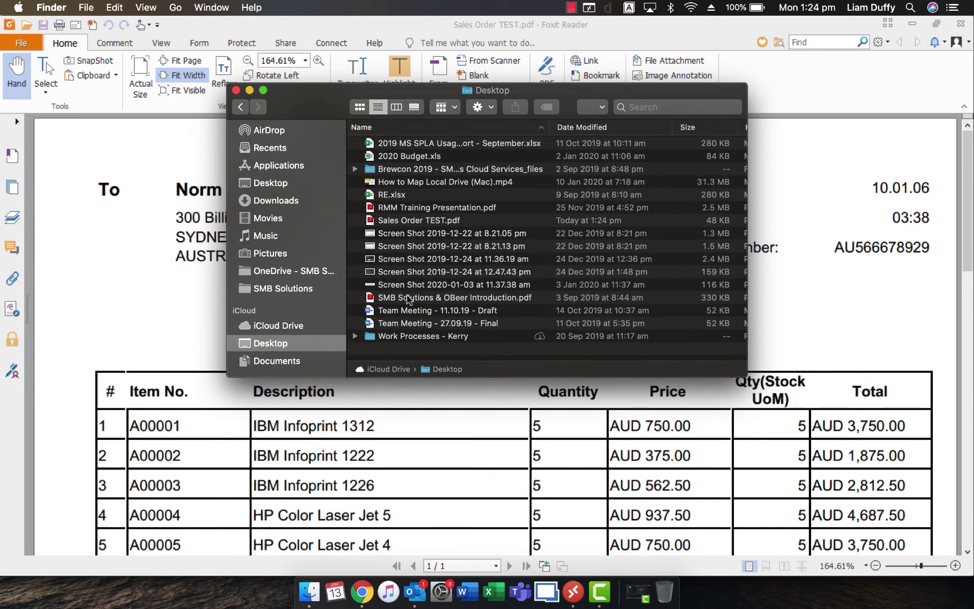
{"action": "left_click", "coordinate": [421, 221]}
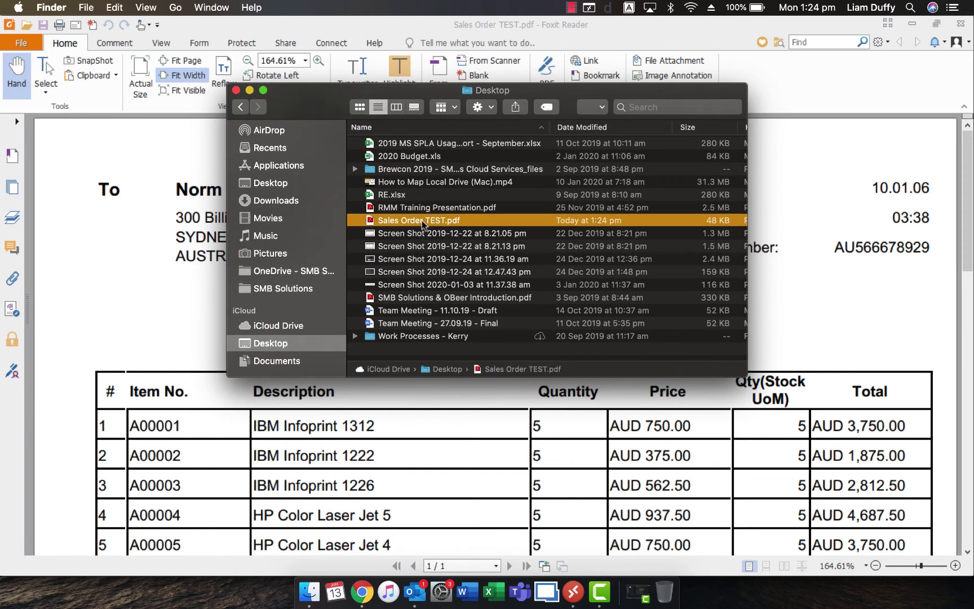
{"action": "double_click", "coordinate": [395, 219]}
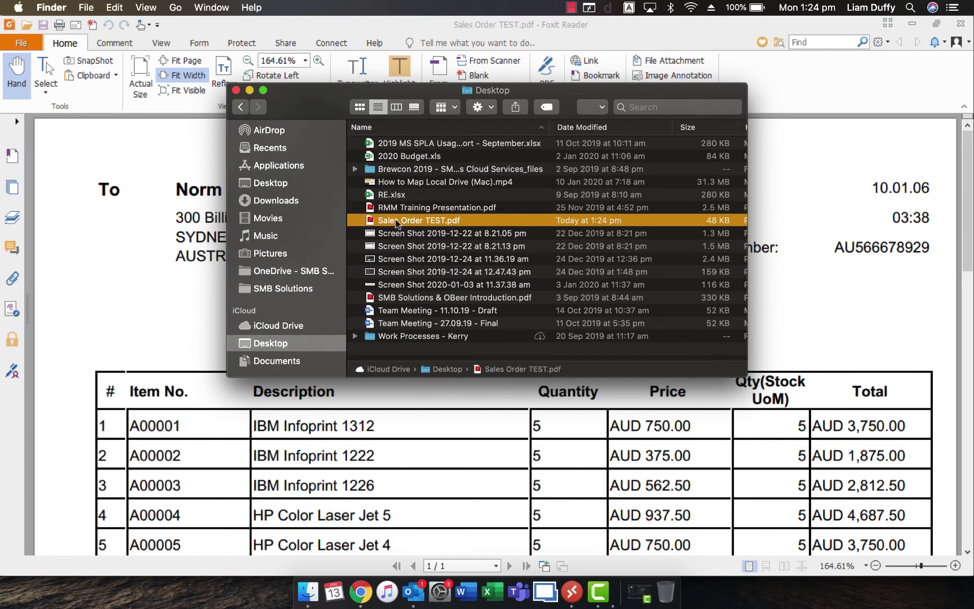